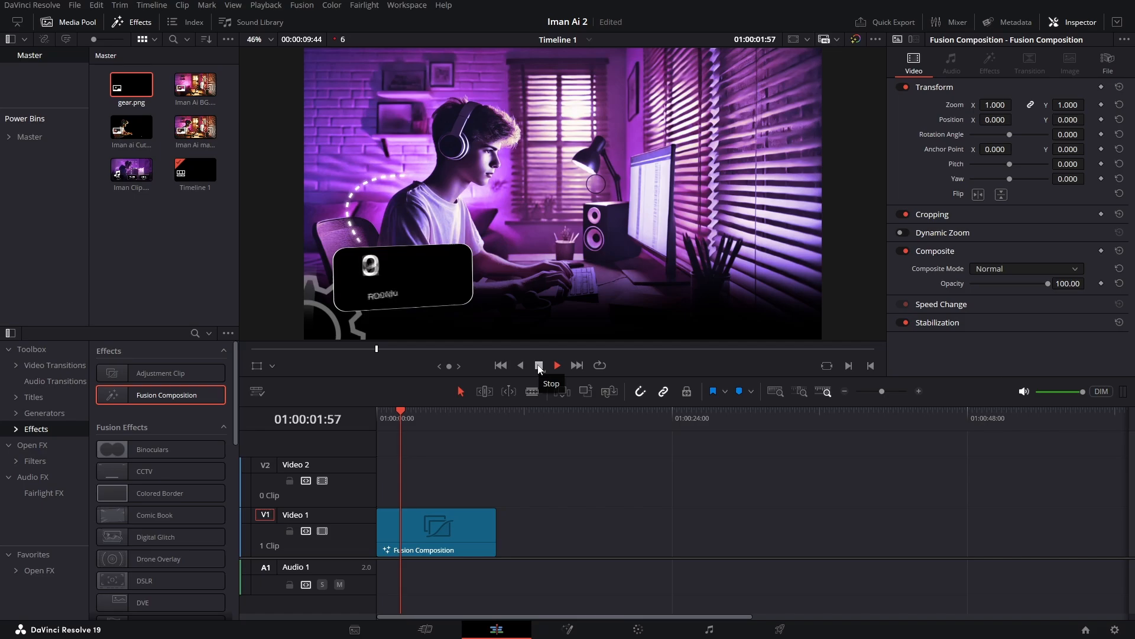
# Queue Timeline 1 for export in MP4 format, saved as Timeline 1.mp4 in the Videos folder
pyautogui.click(539, 366)
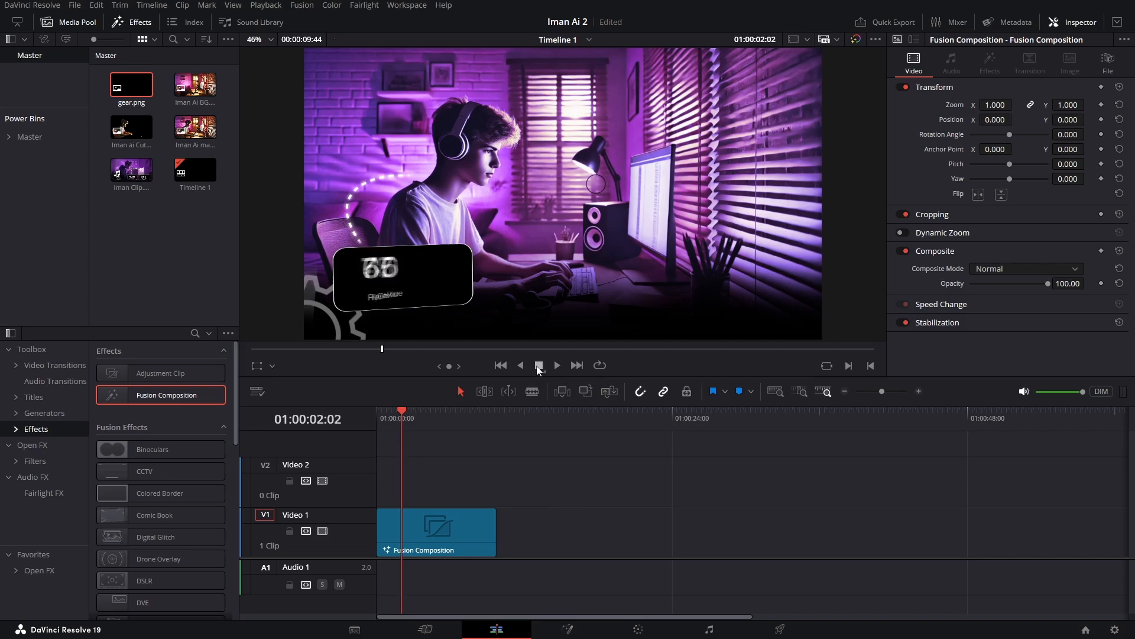
pyautogui.click(781, 630)
pyautogui.click(165, 245)
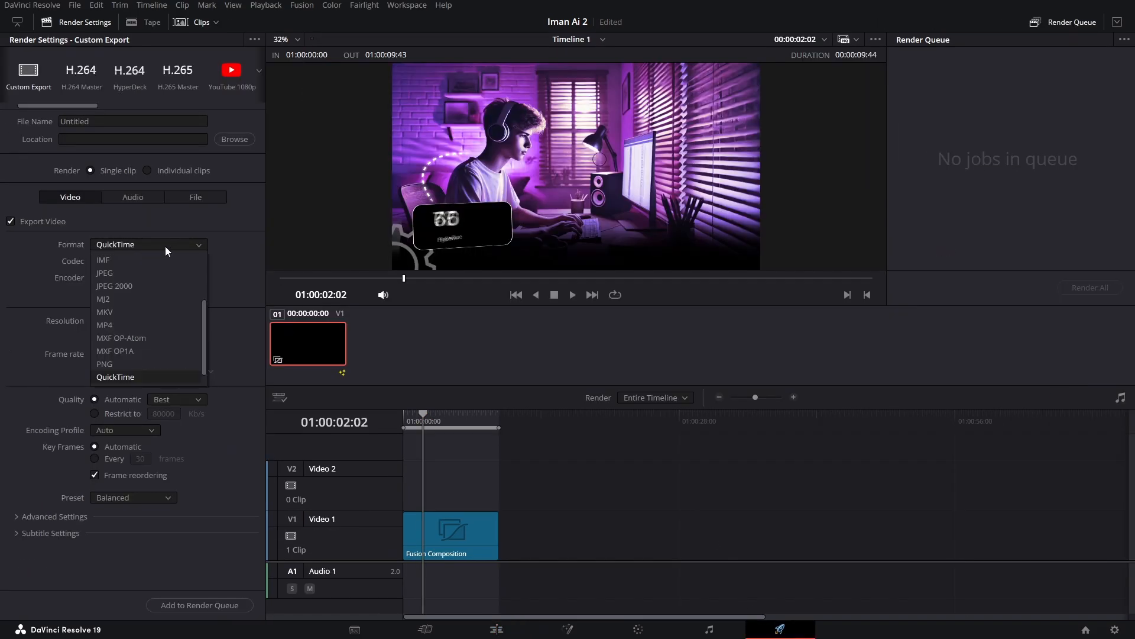
pyautogui.click(144, 324)
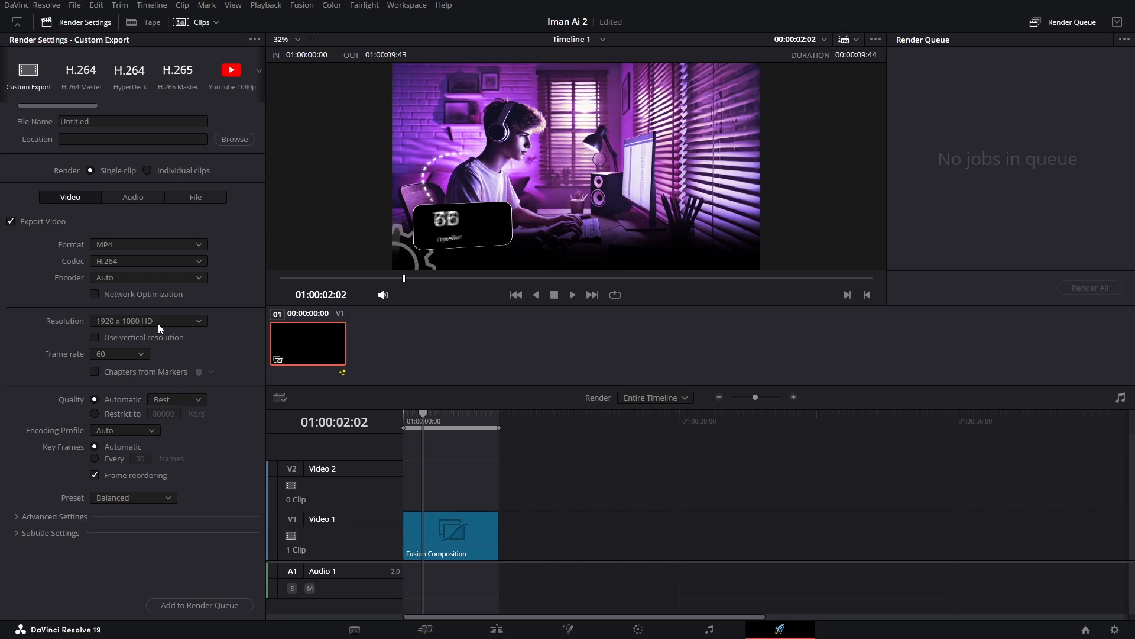
pyautogui.click(197, 606)
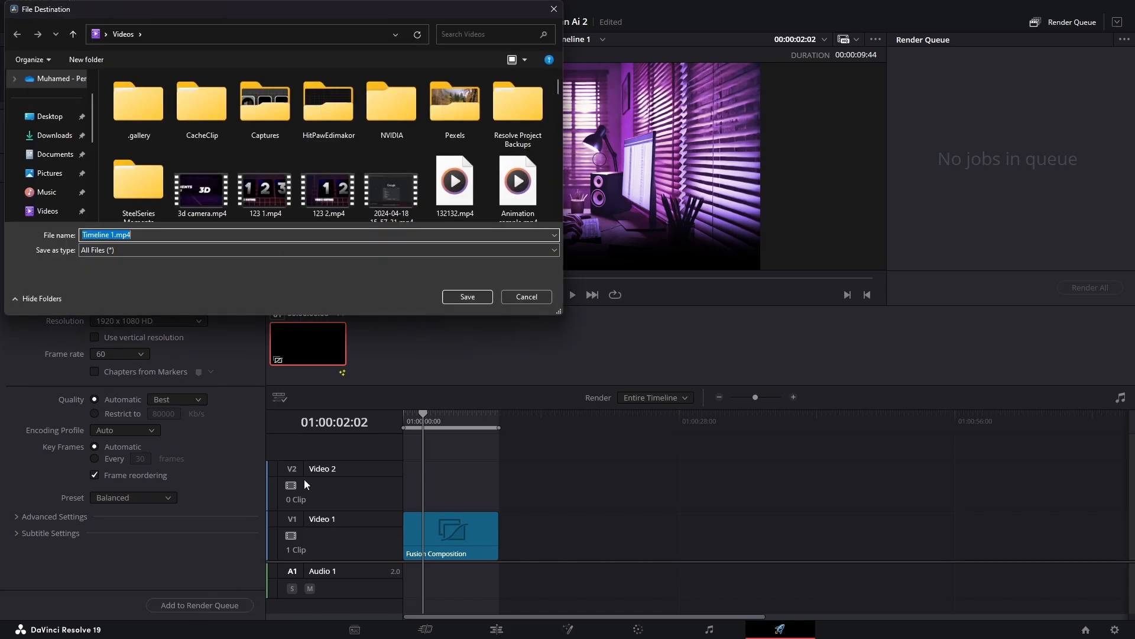
pyautogui.click(467, 296)
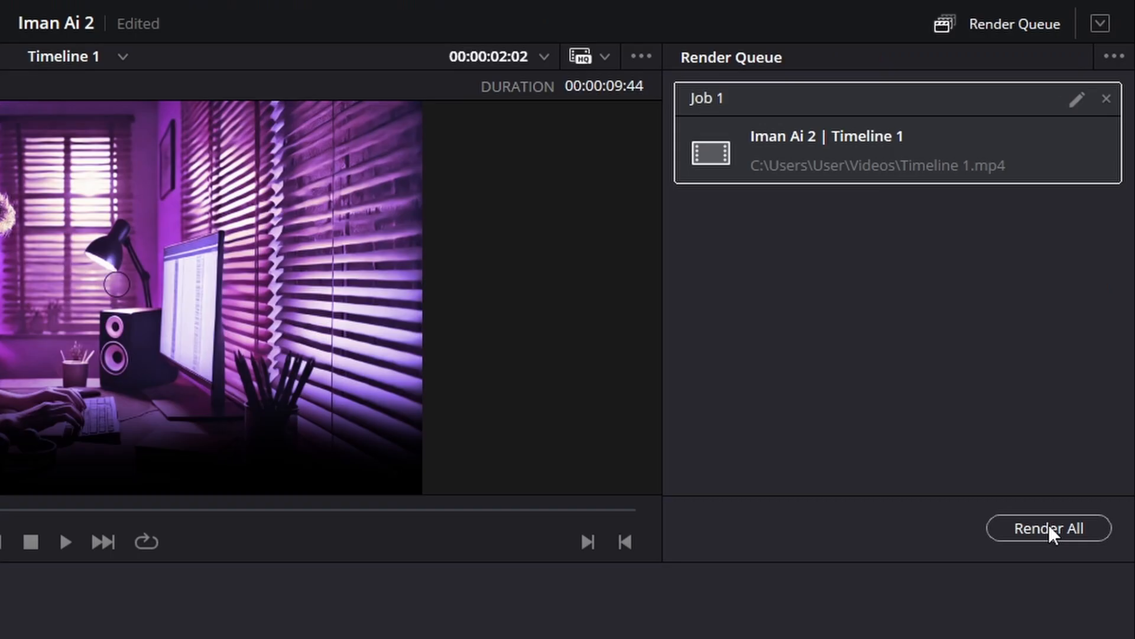
# Start rendering the queued job and stop the render partway through
pyautogui.click(1091, 288)
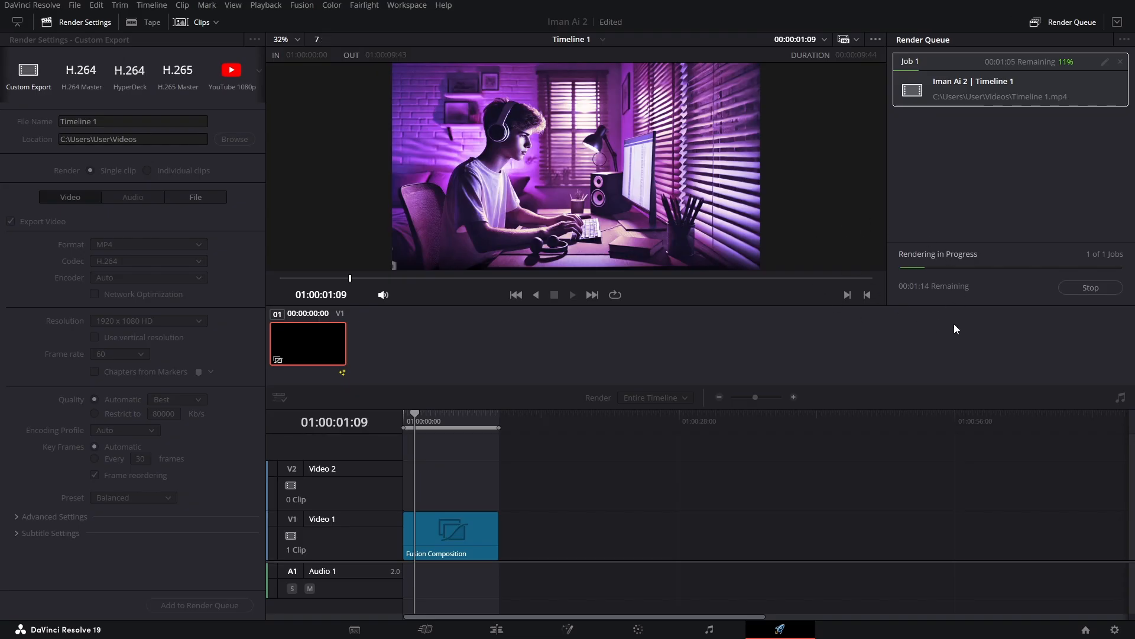
pyautogui.click(1089, 293)
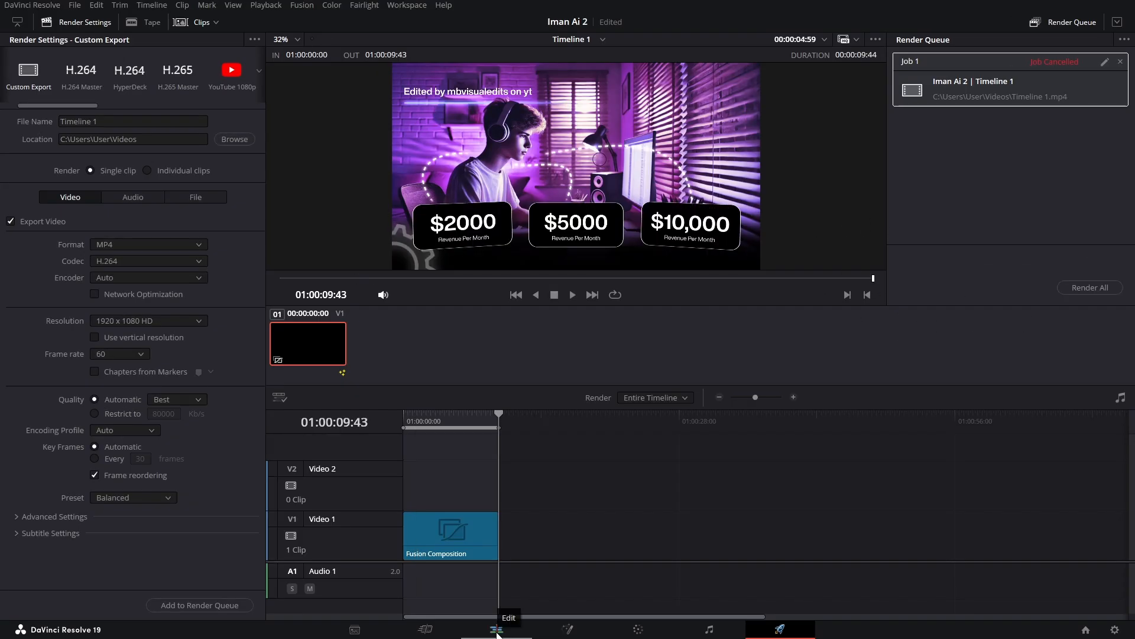
# Set the render cache to Smart in the edit workspace and play the Fusion Composition from the timeline start
pyautogui.click(497, 630)
pyautogui.click(487, 414)
pyautogui.moveTo(486, 414); pyautogui.dragTo(364, 424)
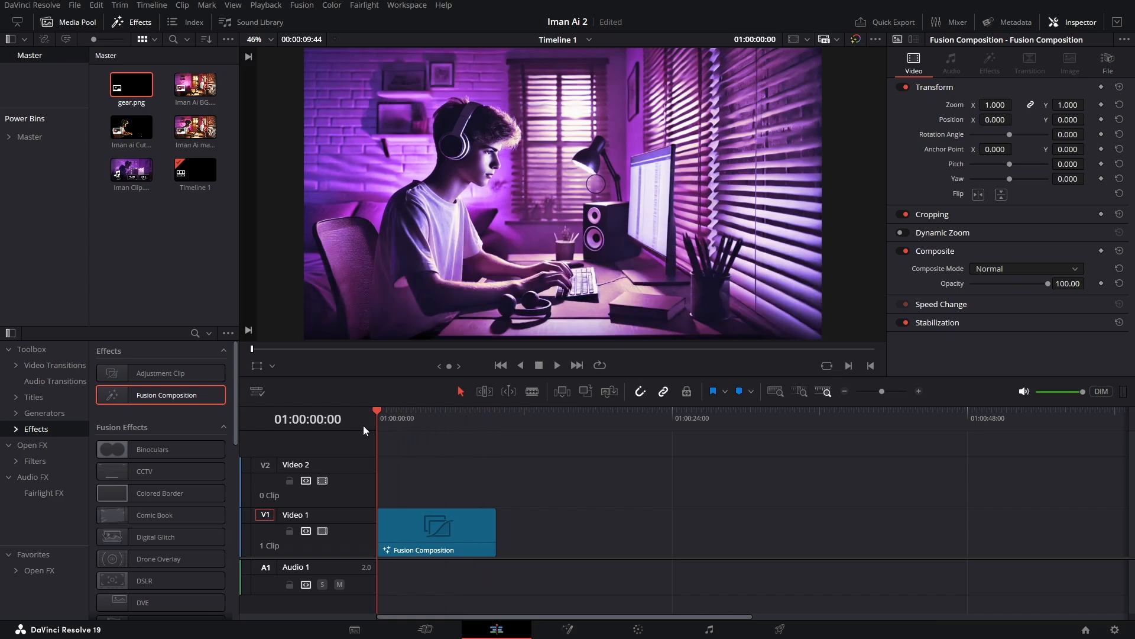
pyautogui.click(265, 5)
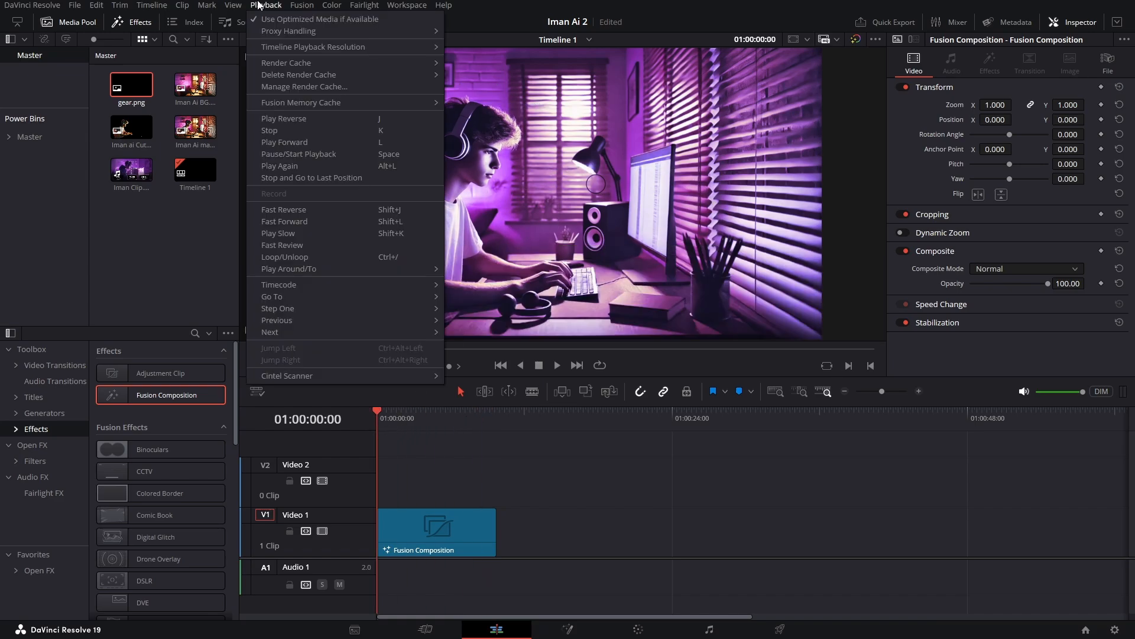
pyautogui.moveTo(367, 64)
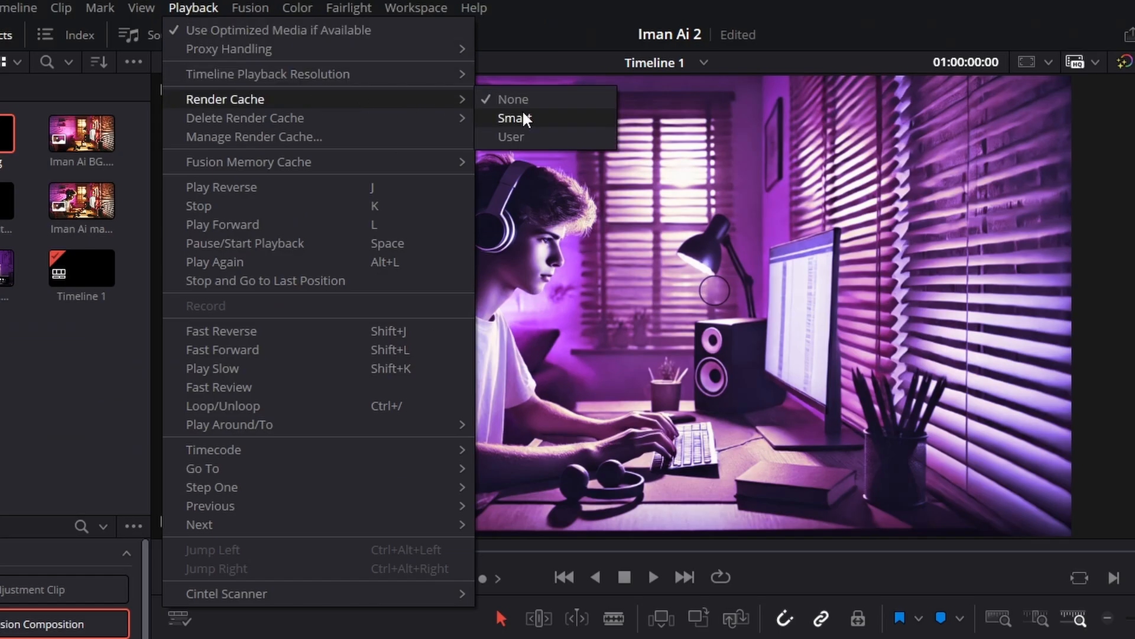
pyautogui.click(526, 116)
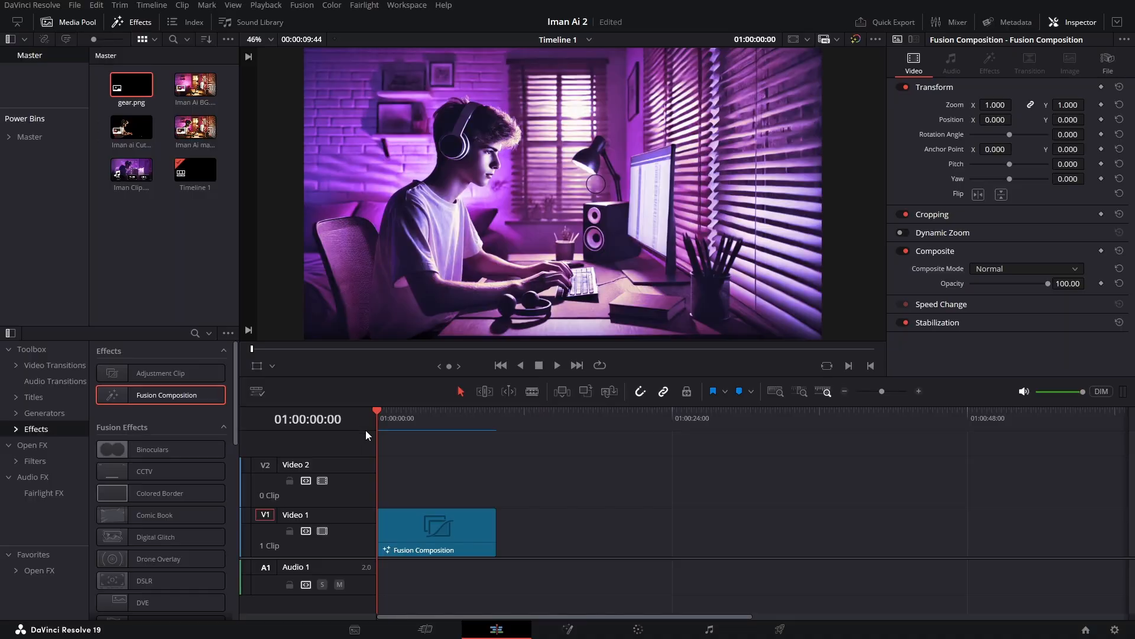
pyautogui.click(559, 365)
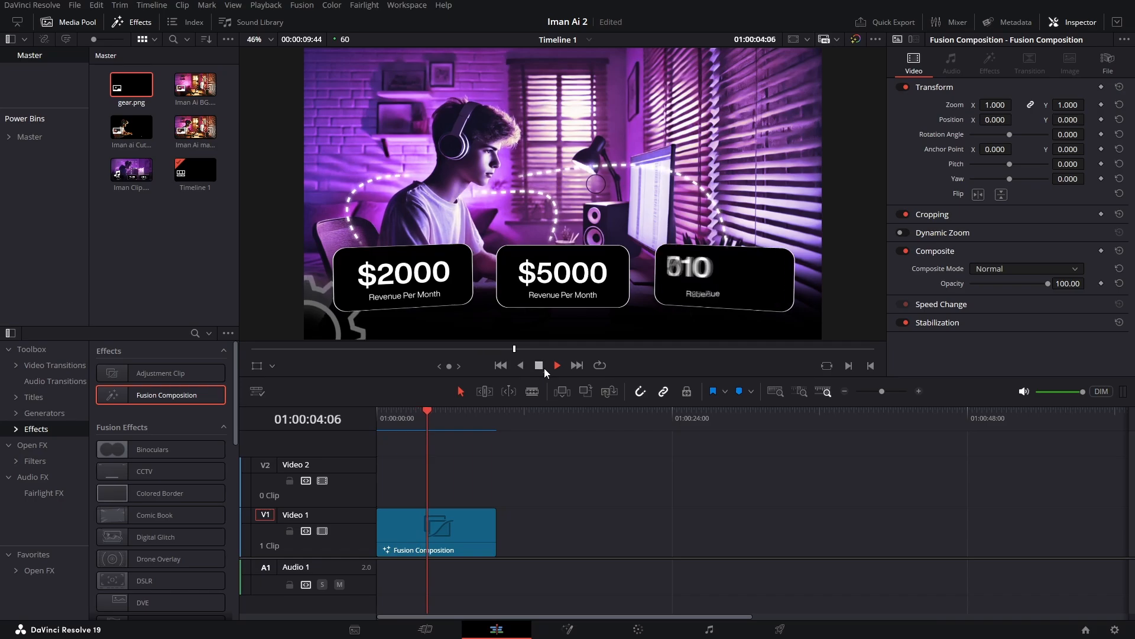
pyautogui.click(542, 367)
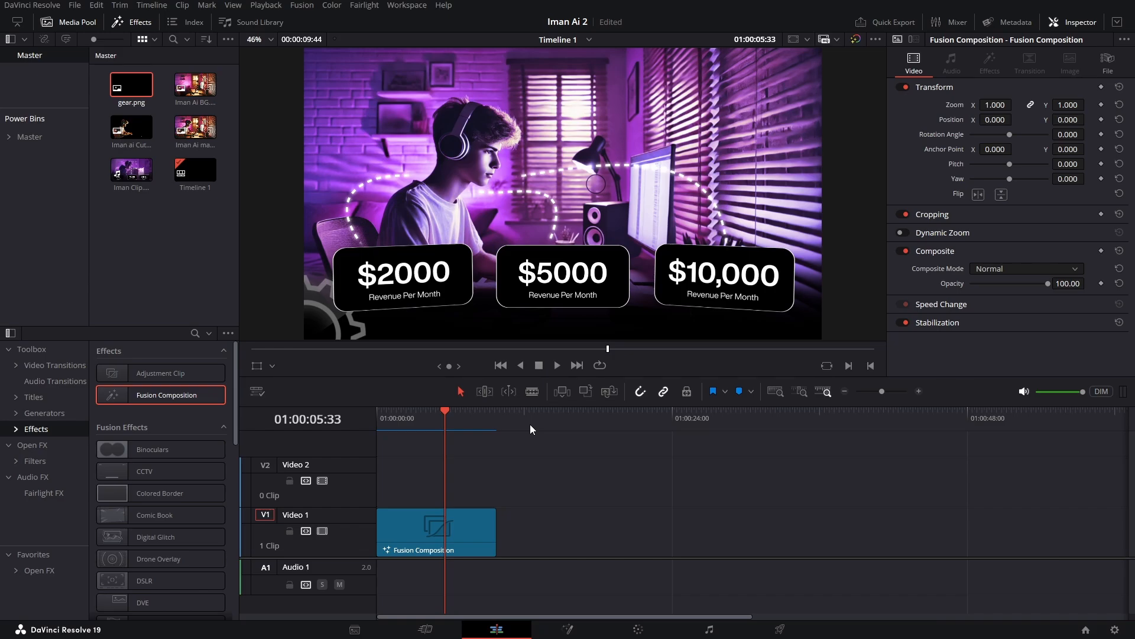
# Enable the use of render cached images in the advanced export settings
pyautogui.click(780, 630)
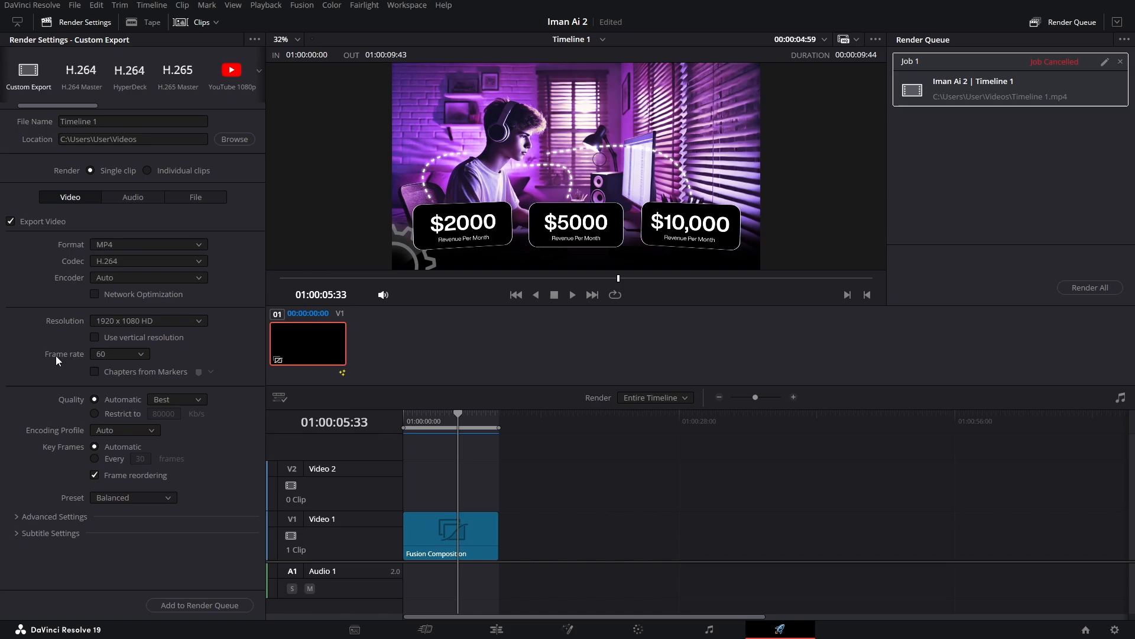
pyautogui.click(18, 518)
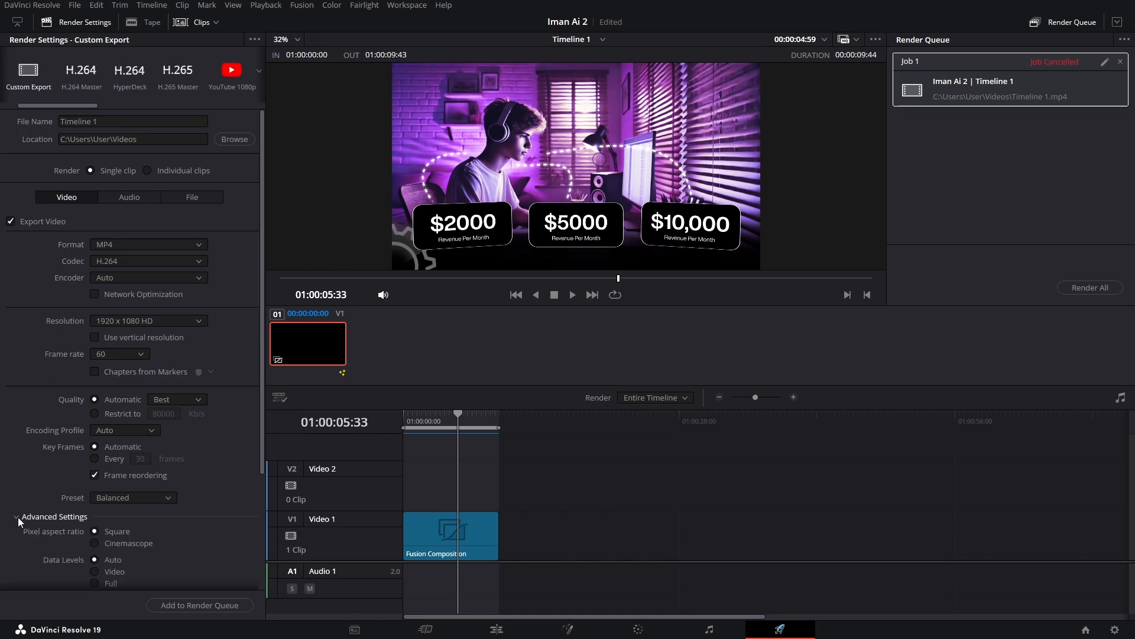
pyautogui.scroll(-7, 28, 431)
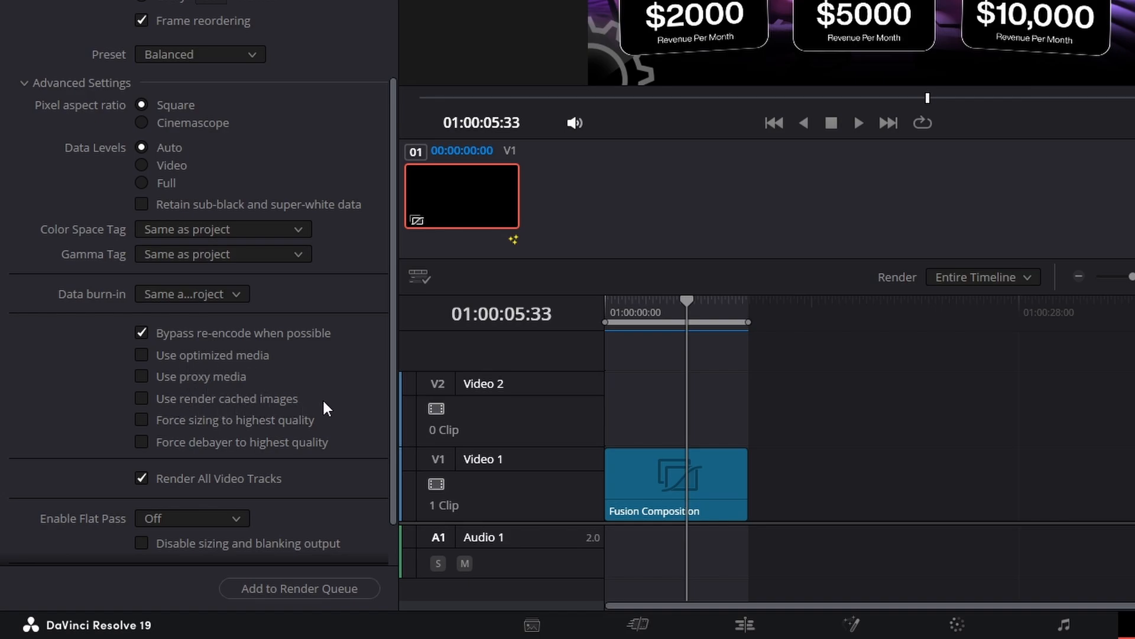
pyautogui.click(142, 400)
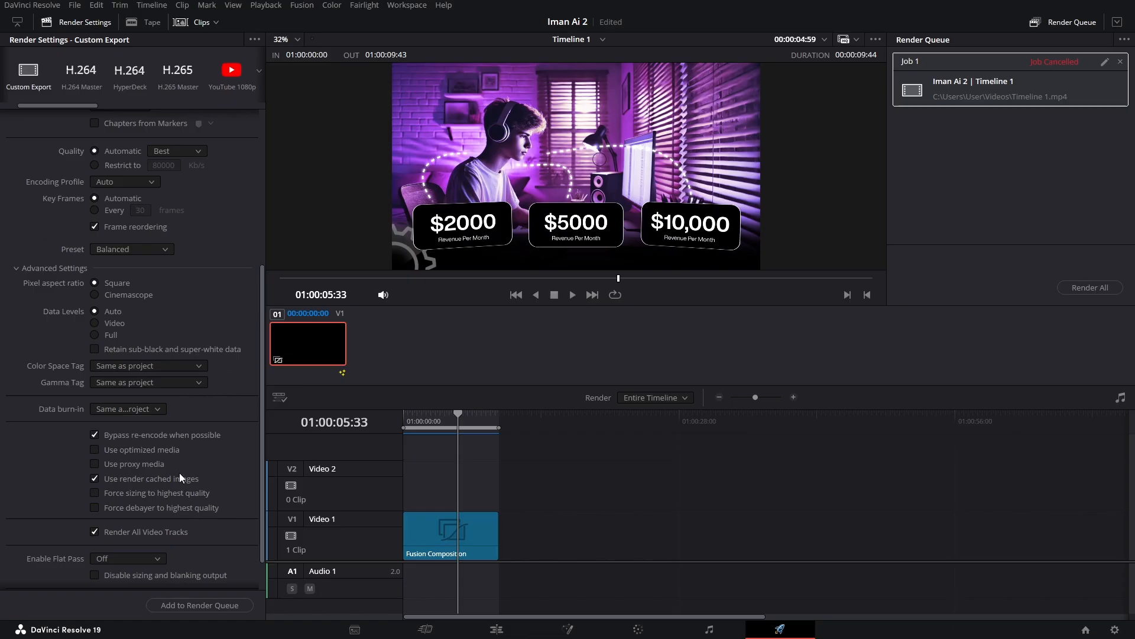
# Add the export to the render queue again, replacing the existing Timeline 1.mp4, and render the new job
pyautogui.click(203, 609)
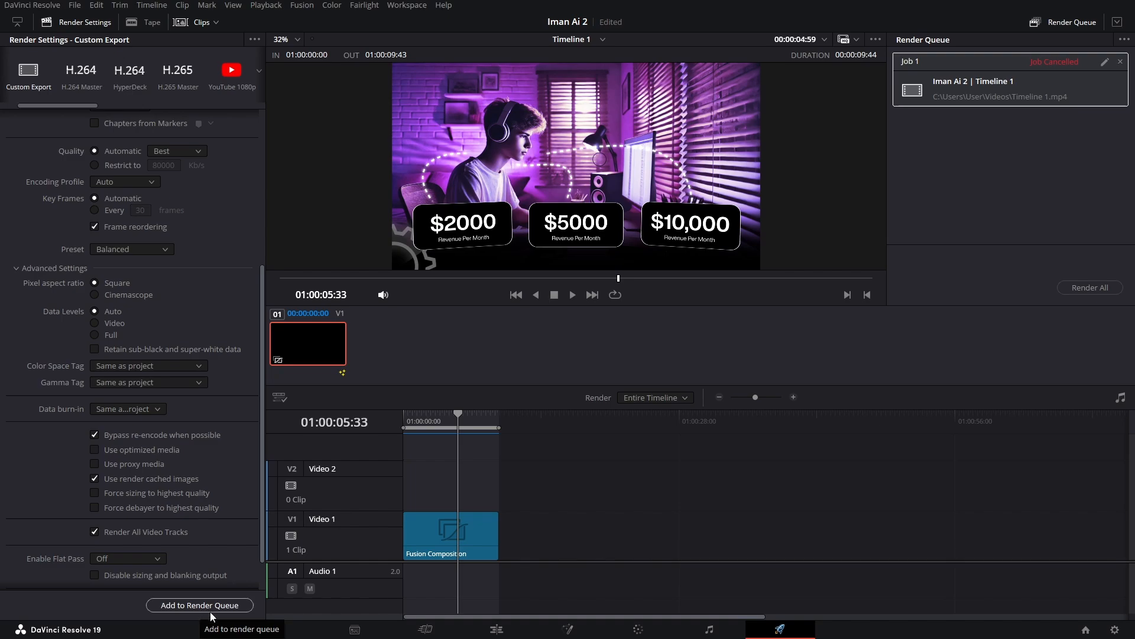
pyautogui.click(665, 363)
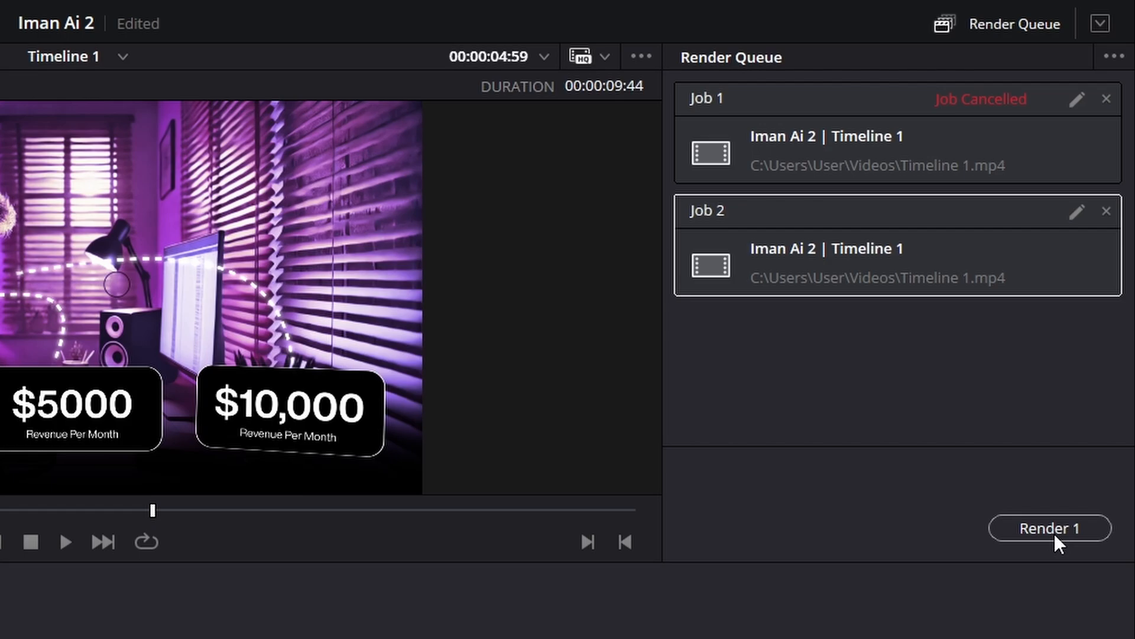
pyautogui.click(1055, 534)
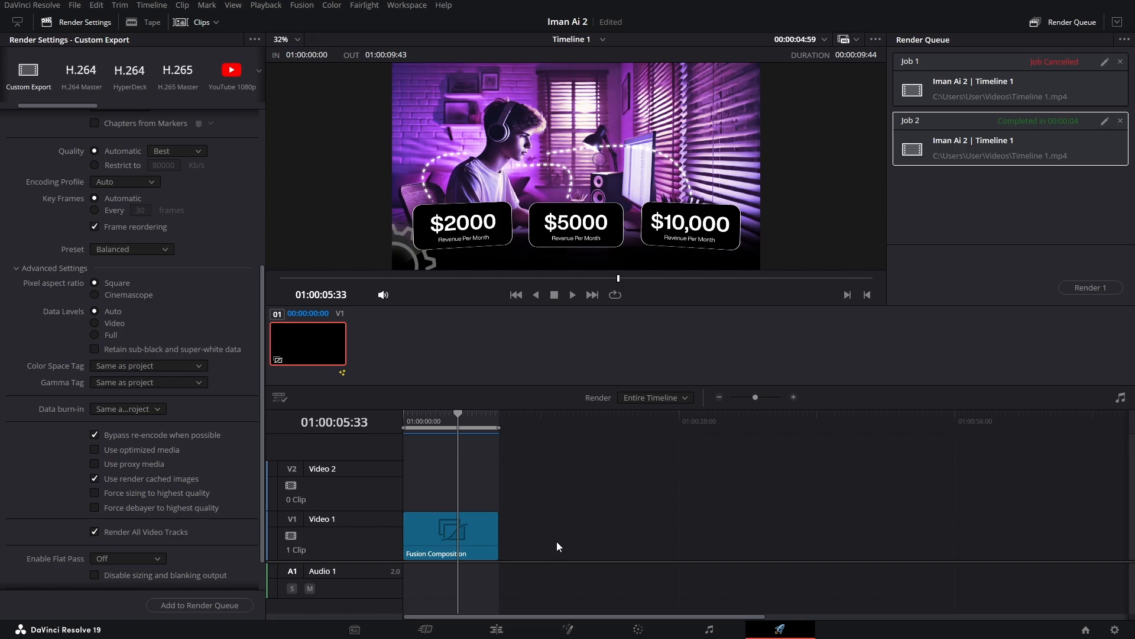
# Open the project settings and examine the proxy media format options under Optimized Media and Render Cache
pyautogui.click(497, 630)
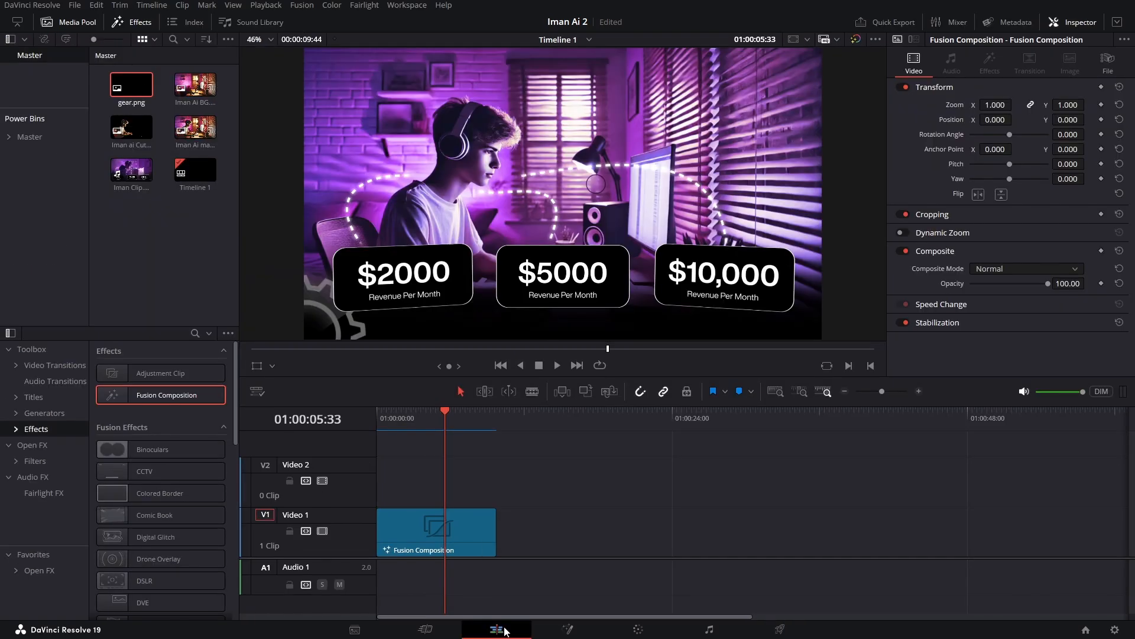
pyautogui.click(1117, 633)
pyautogui.scroll(-9, 749, 347)
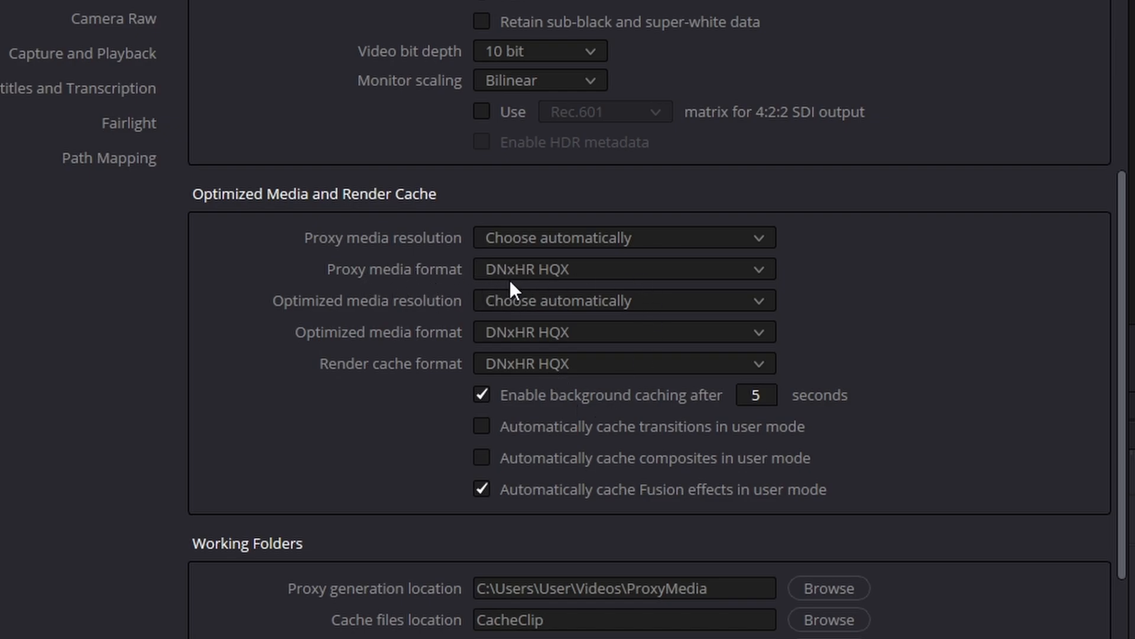
pyautogui.click(650, 267)
pyautogui.click(651, 267)
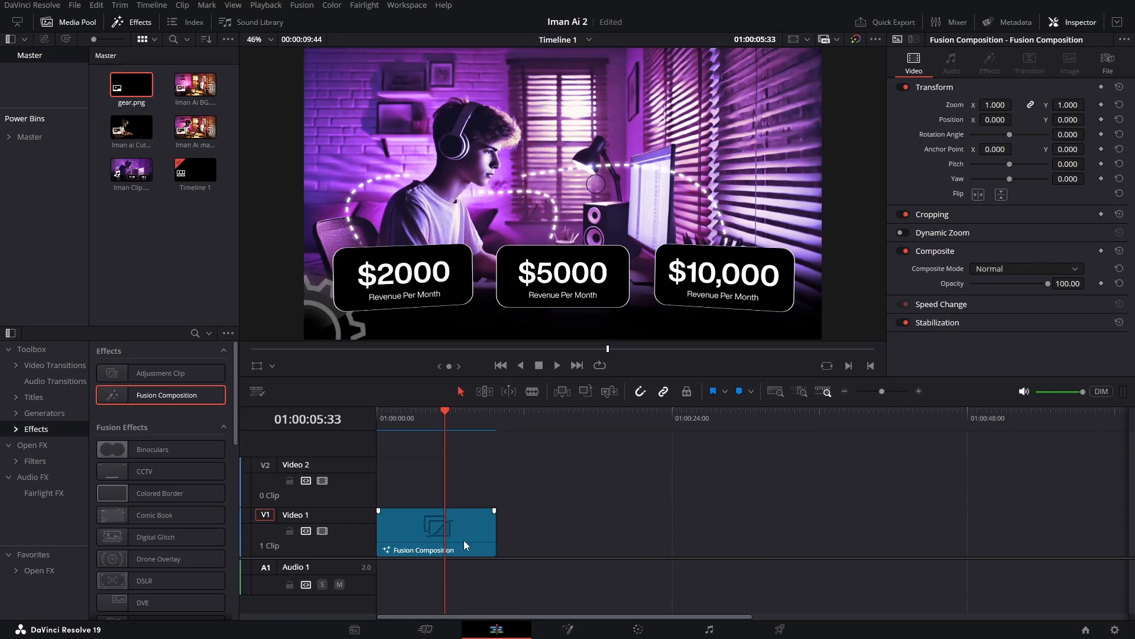
# Place two copies of the Fusion Composition clip end to end after the original on Video 1 and play from the second clip
pyautogui.moveTo(491, 535); pyautogui.dragTo(666, 538)
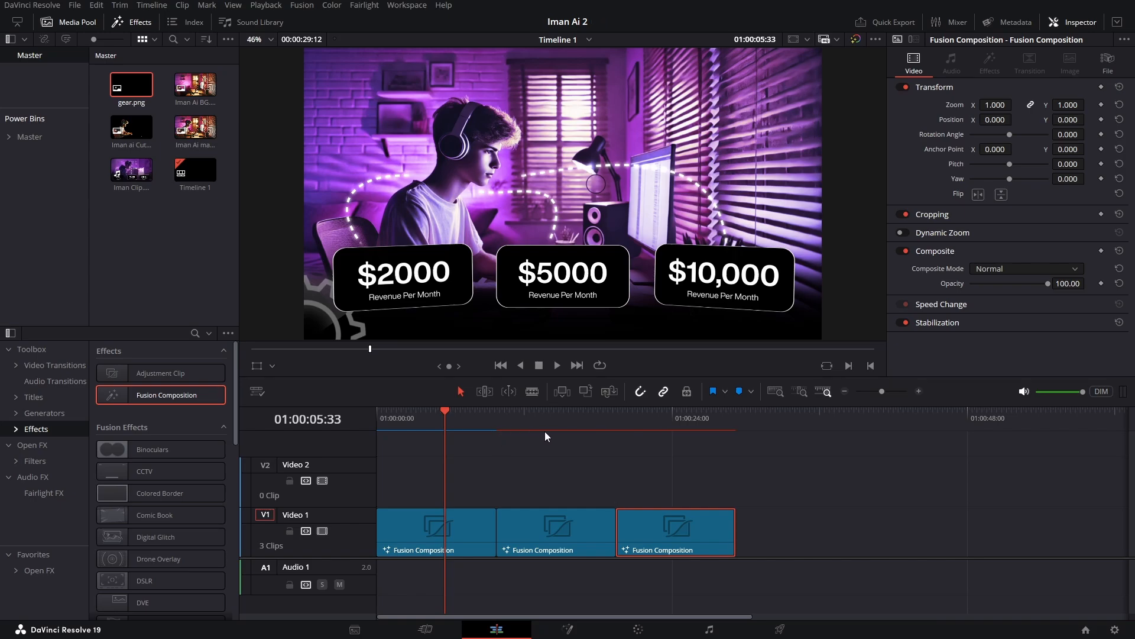
pyautogui.moveTo(444, 411); pyautogui.dragTo(496, 417)
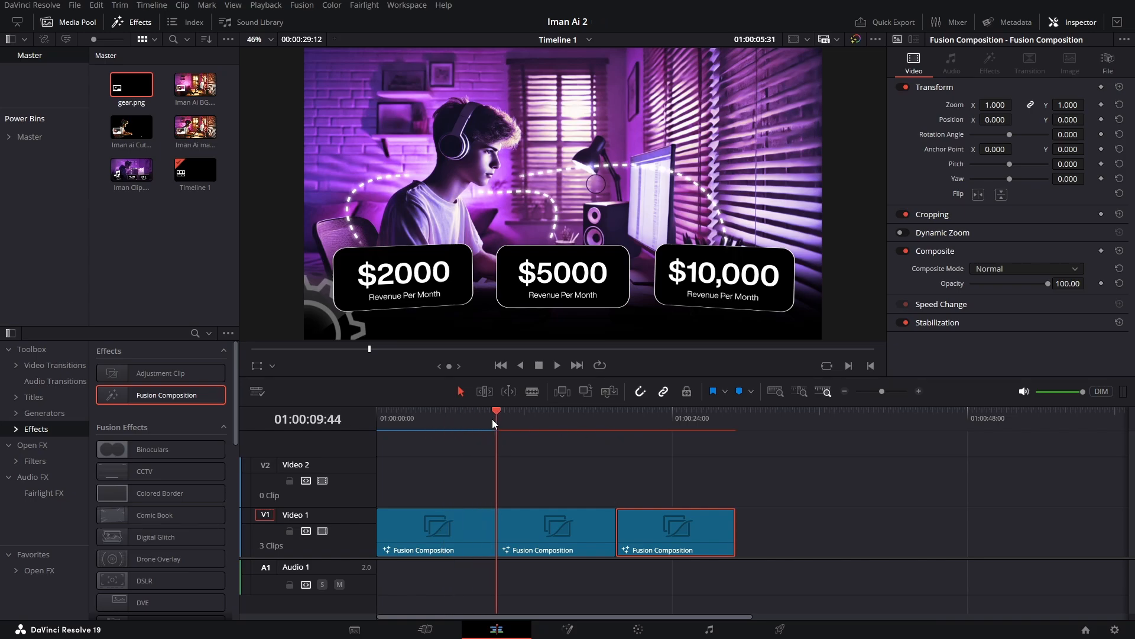
pyautogui.click(556, 366)
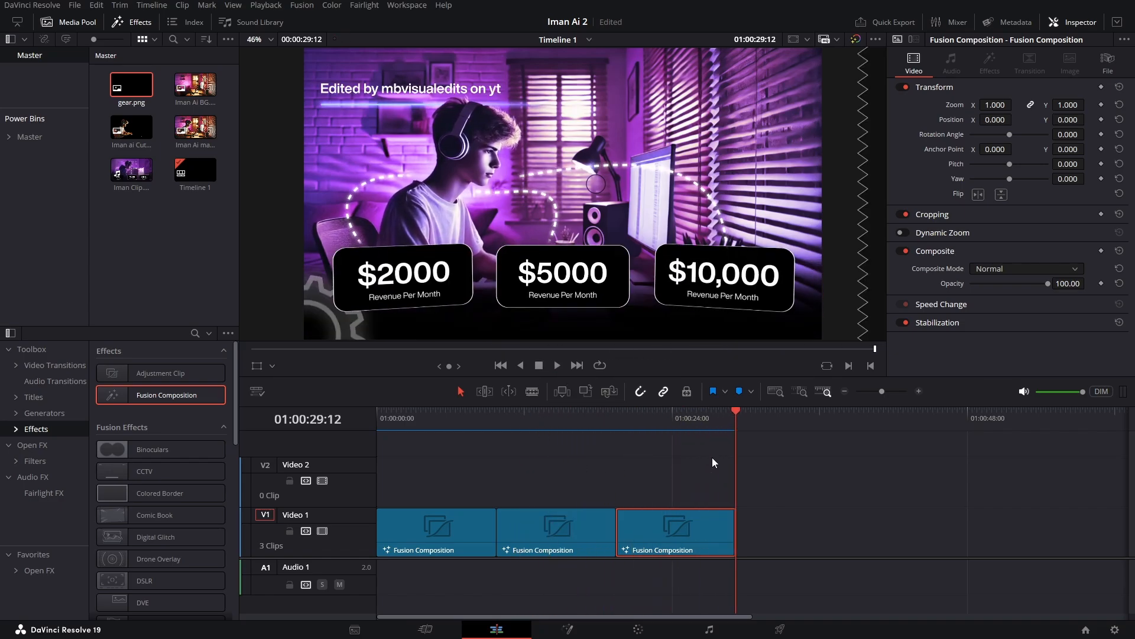
# Replay the second Fusion Composition clip and scrub ahead into the third clip to check smooth playback
pyautogui.moveTo(738, 413); pyautogui.dragTo(497, 438)
pyautogui.click(558, 365)
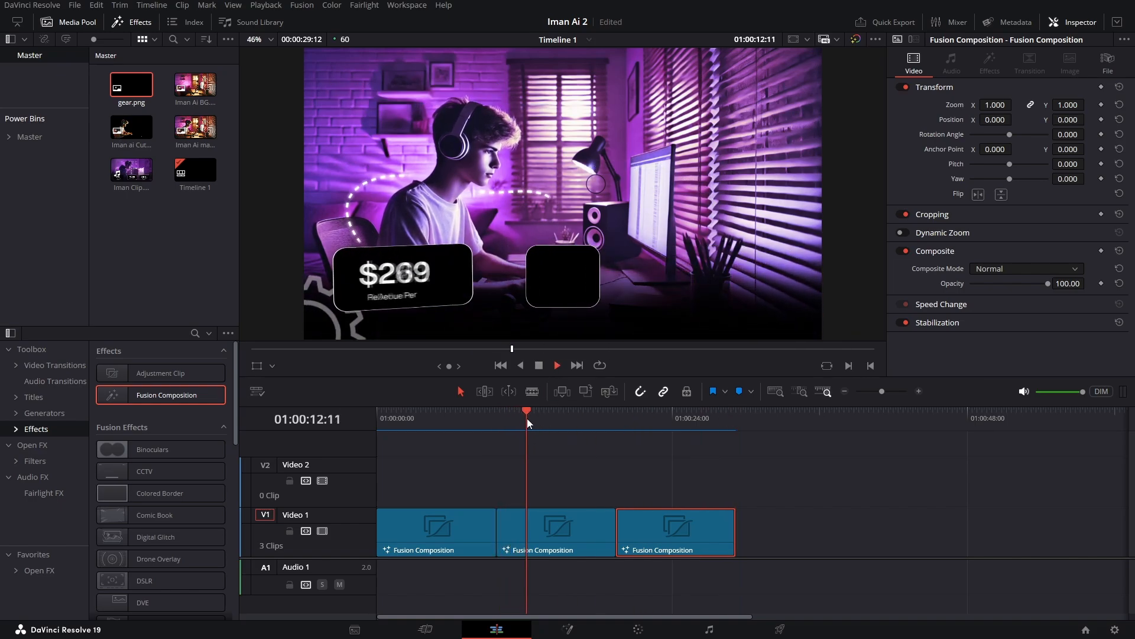
pyautogui.moveTo(528, 418); pyautogui.dragTo(695, 457)
pyautogui.click(537, 366)
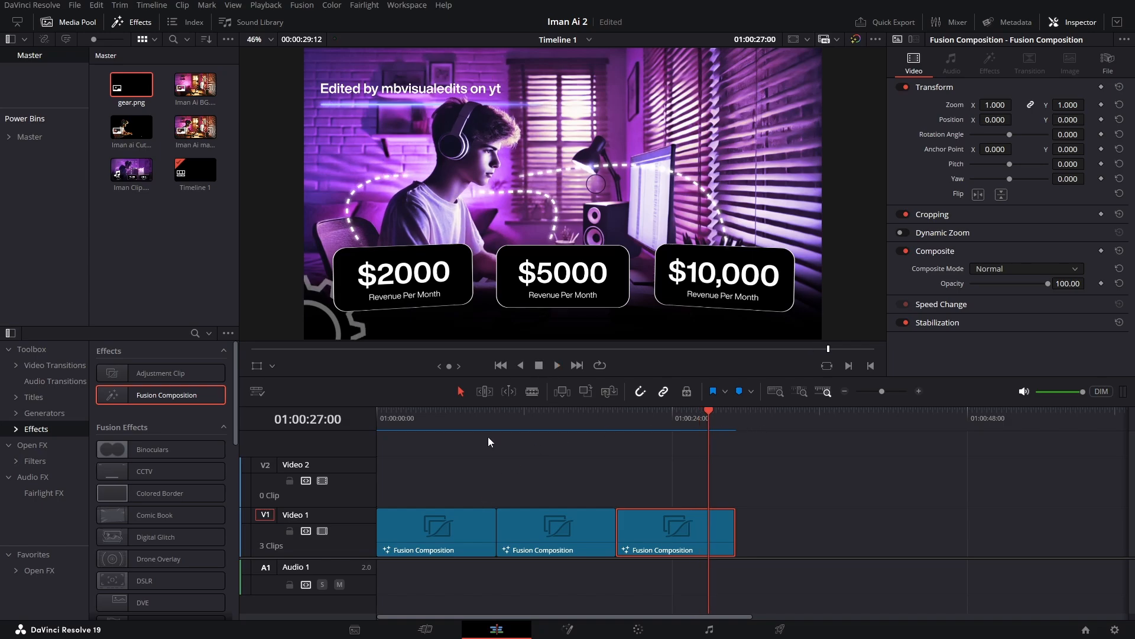
# Review the export settings for the extended timeline, including the format and the render cached images option
pyautogui.click(265, 6)
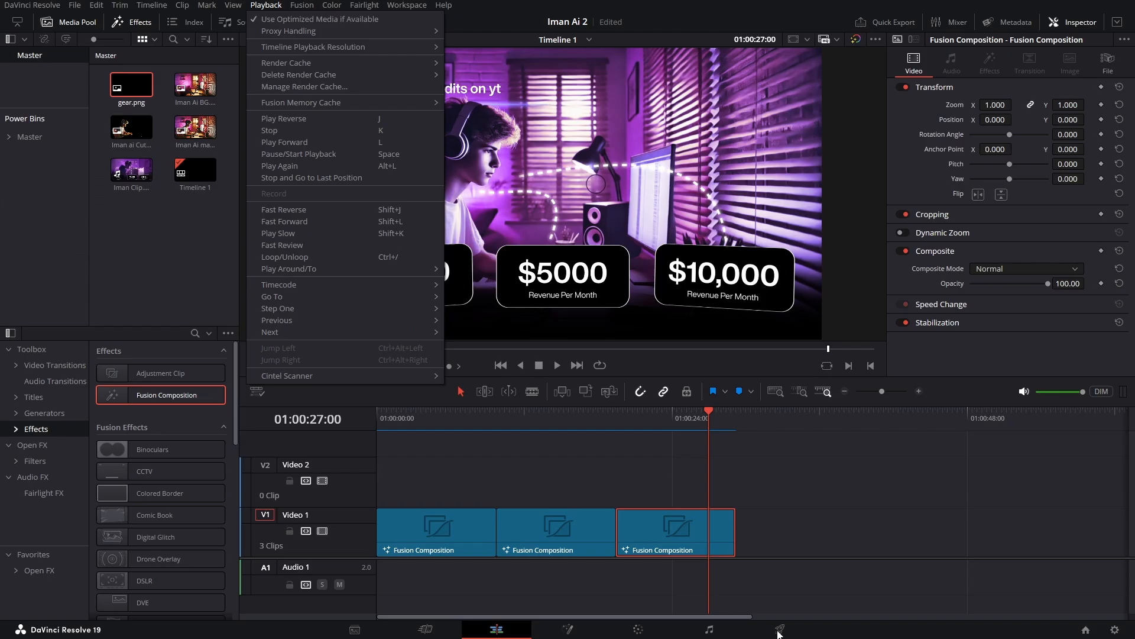
pyautogui.click(780, 631)
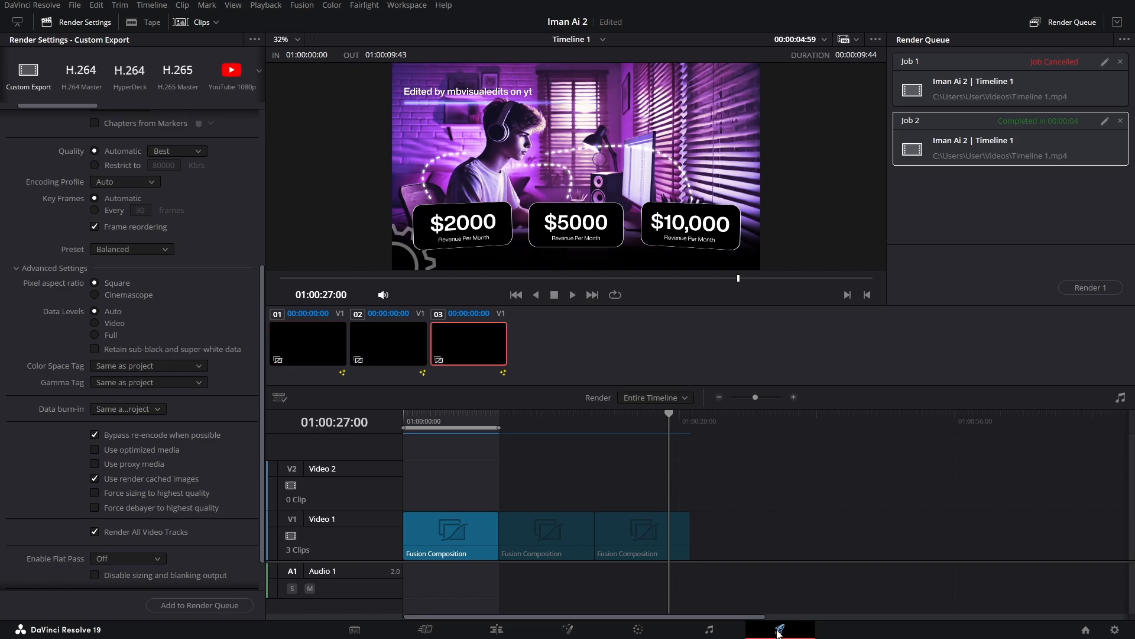
pyautogui.scroll(5, 230, 379)
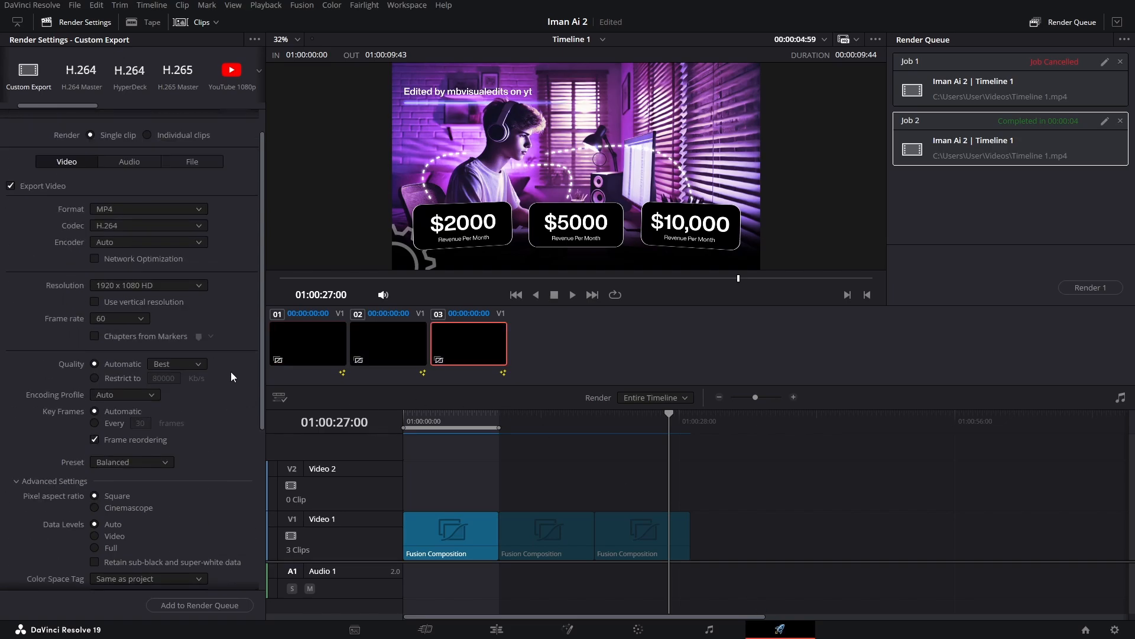
pyautogui.scroll(-5, 164, 361)
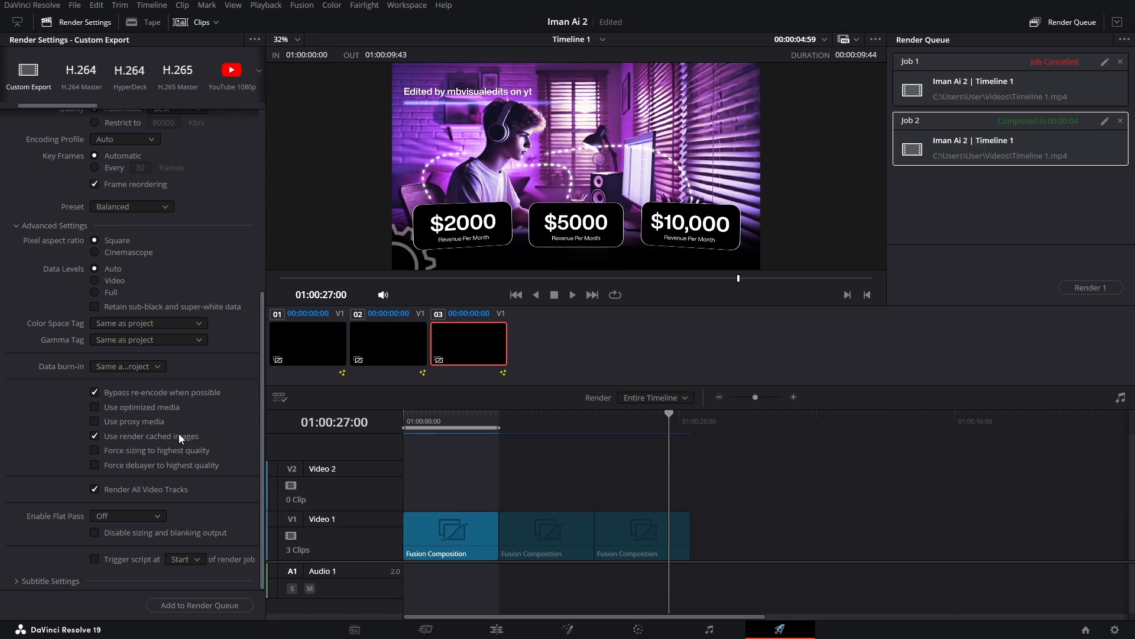
pyautogui.scroll(4, 204, 423)
pyautogui.scroll(-4, 205, 421)
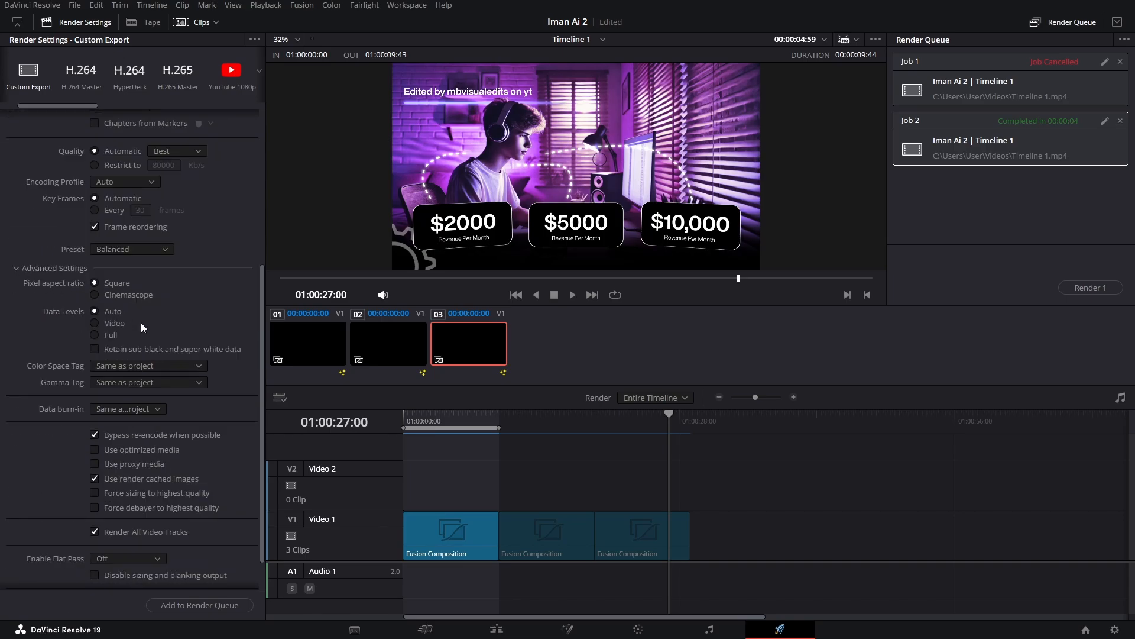
pyautogui.scroll(4, 239, 319)
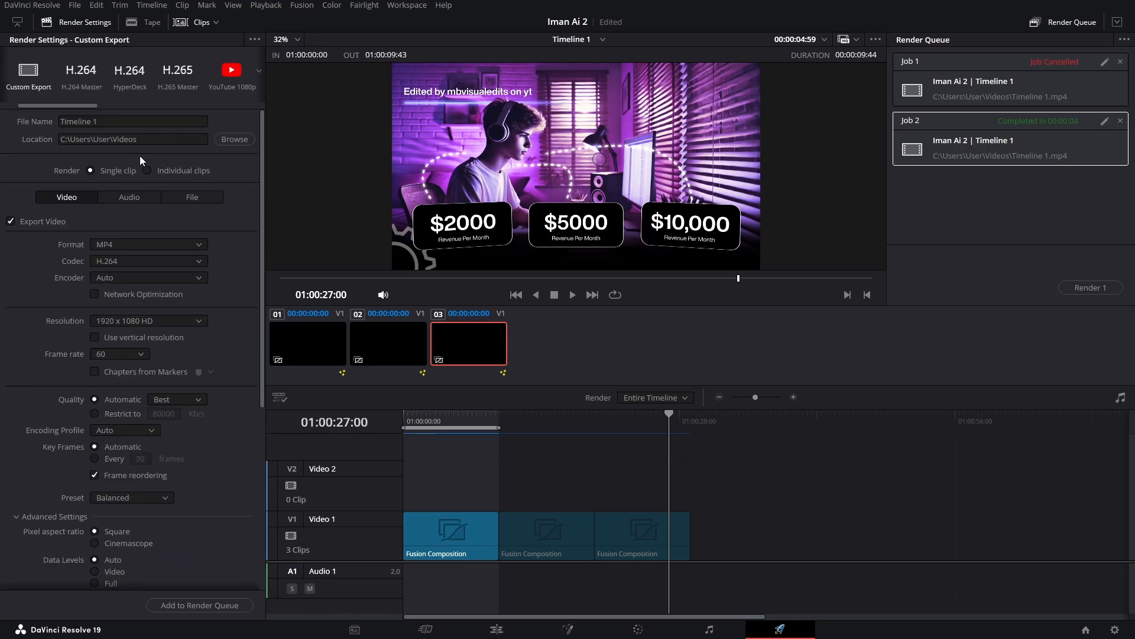
# Rename the export Timeline 132, add it to the render queue and start rendering the new job
pyautogui.click(192, 605)
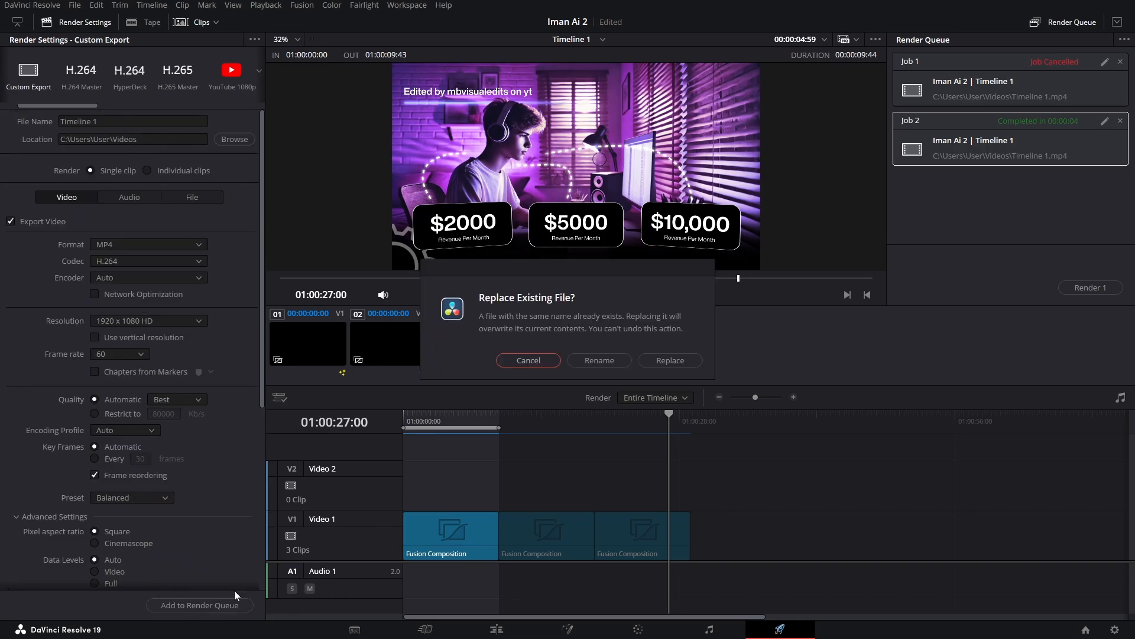
pyautogui.click(598, 360)
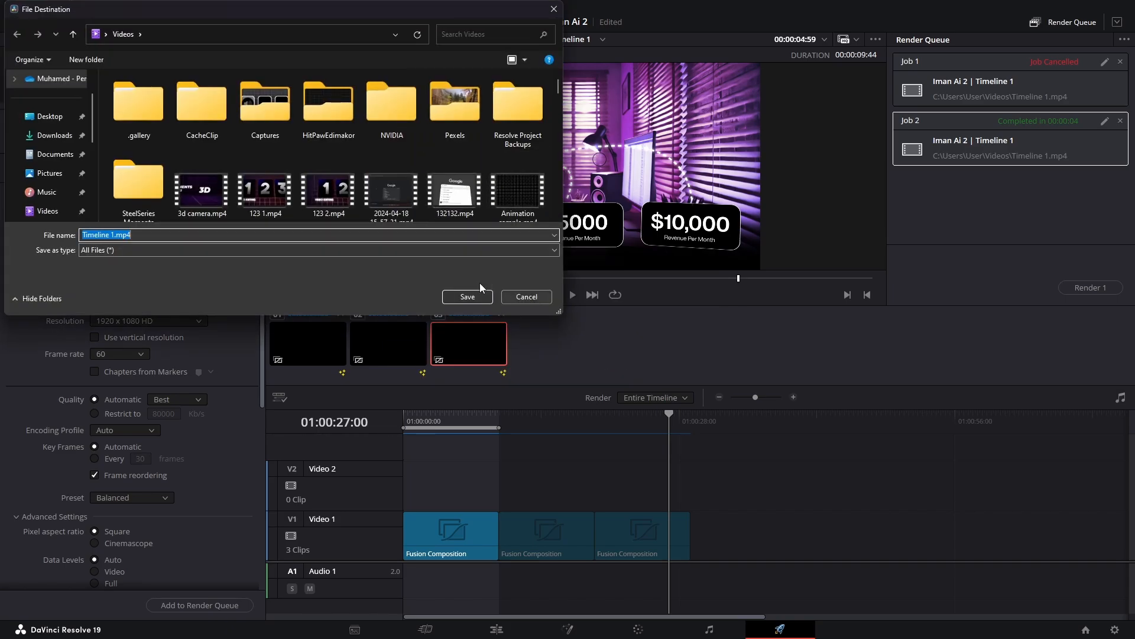
pyautogui.click(545, 299)
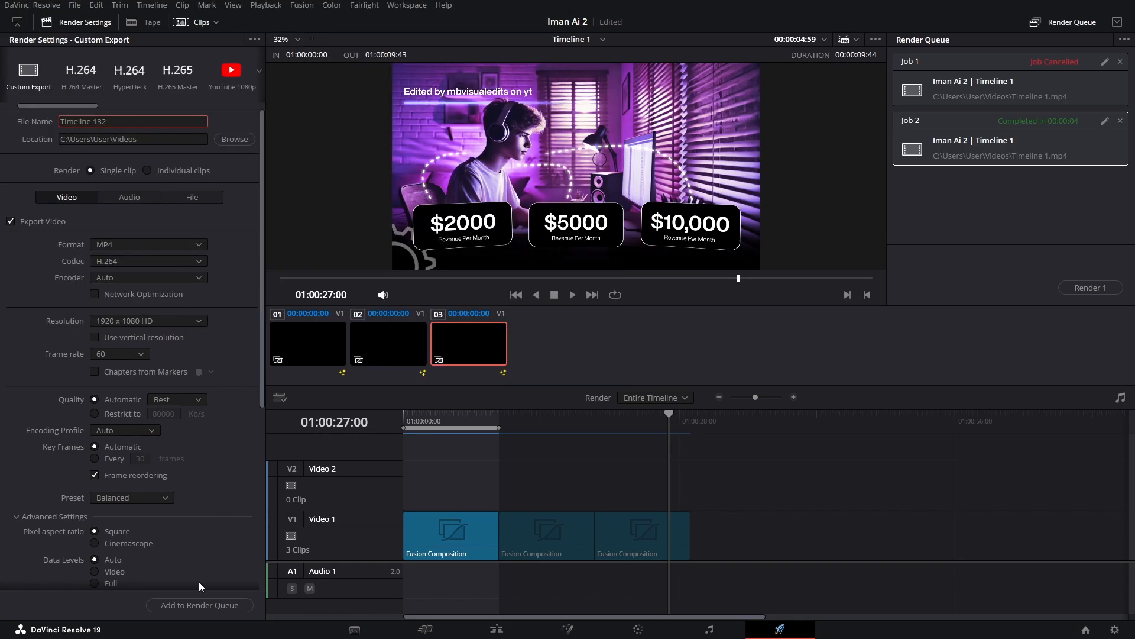
pyautogui.click(199, 605)
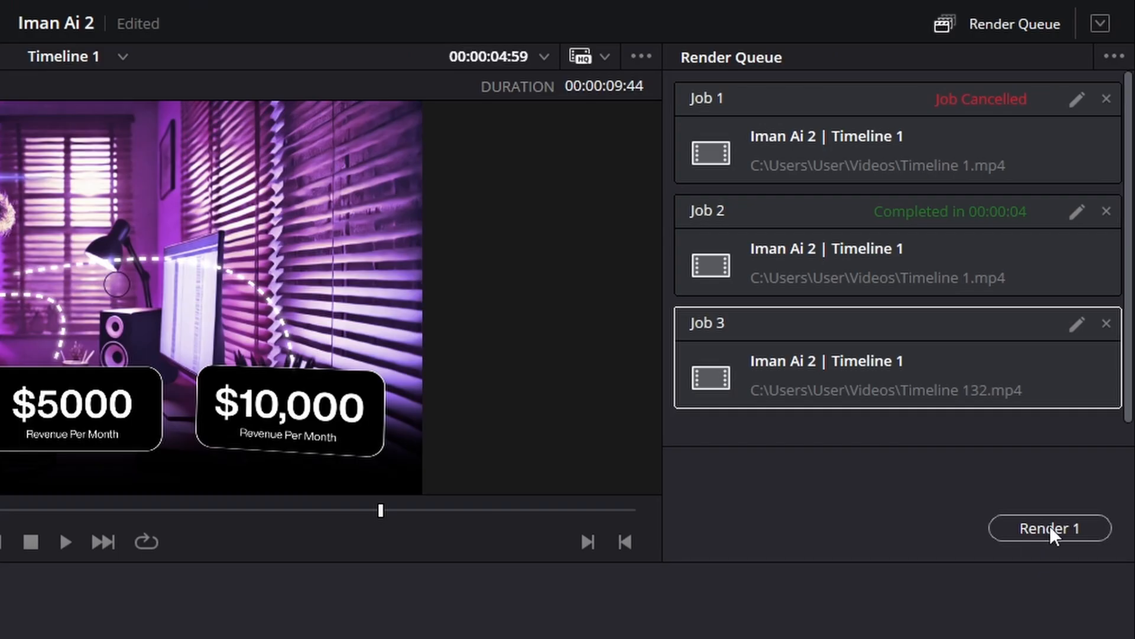
pyautogui.click(1049, 526)
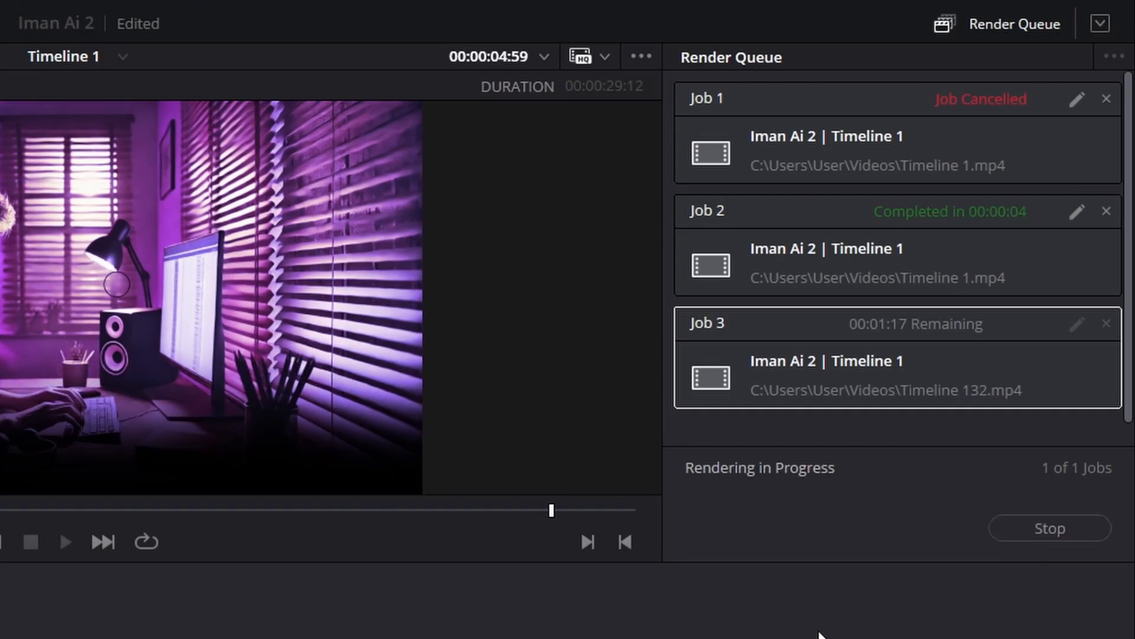